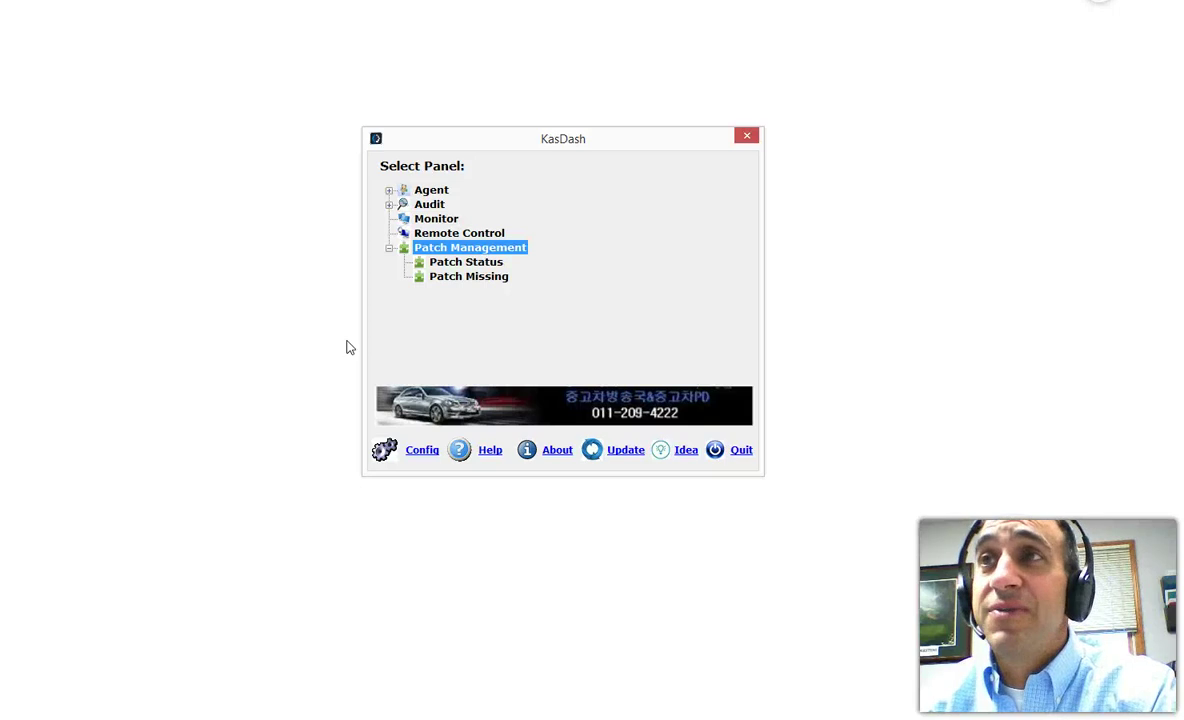
Open the Agent Status panel from the Agent group and widen its chart window
key(Left)
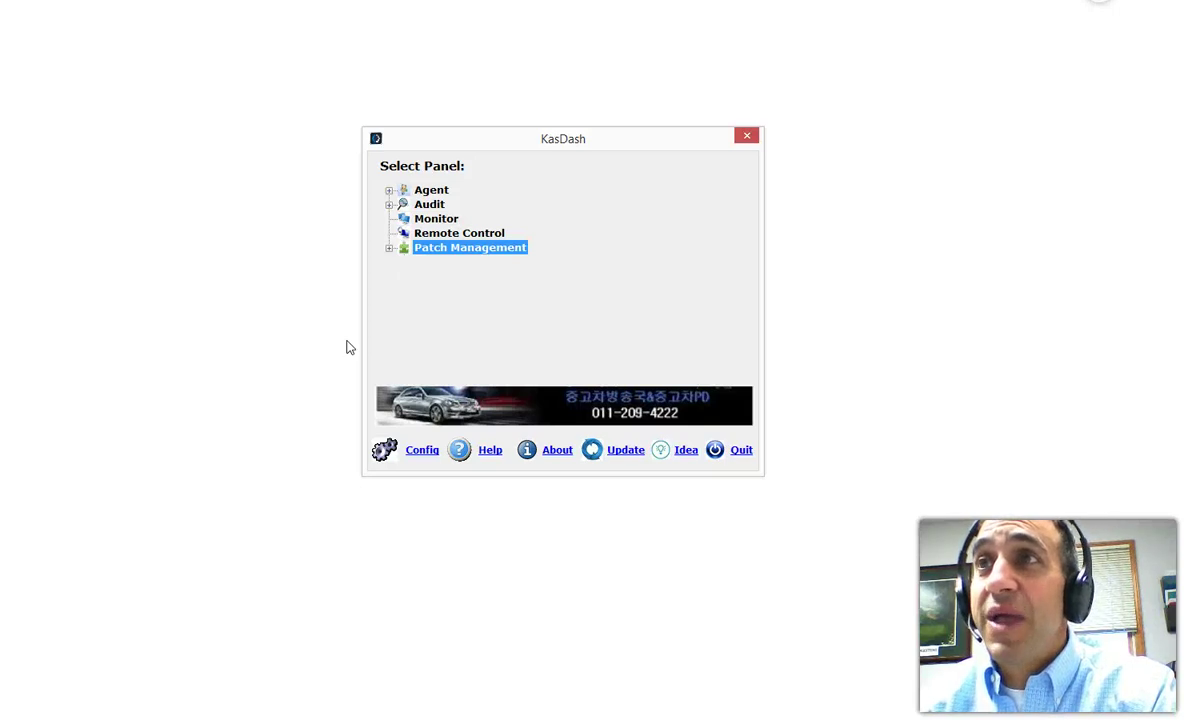
click(389, 190)
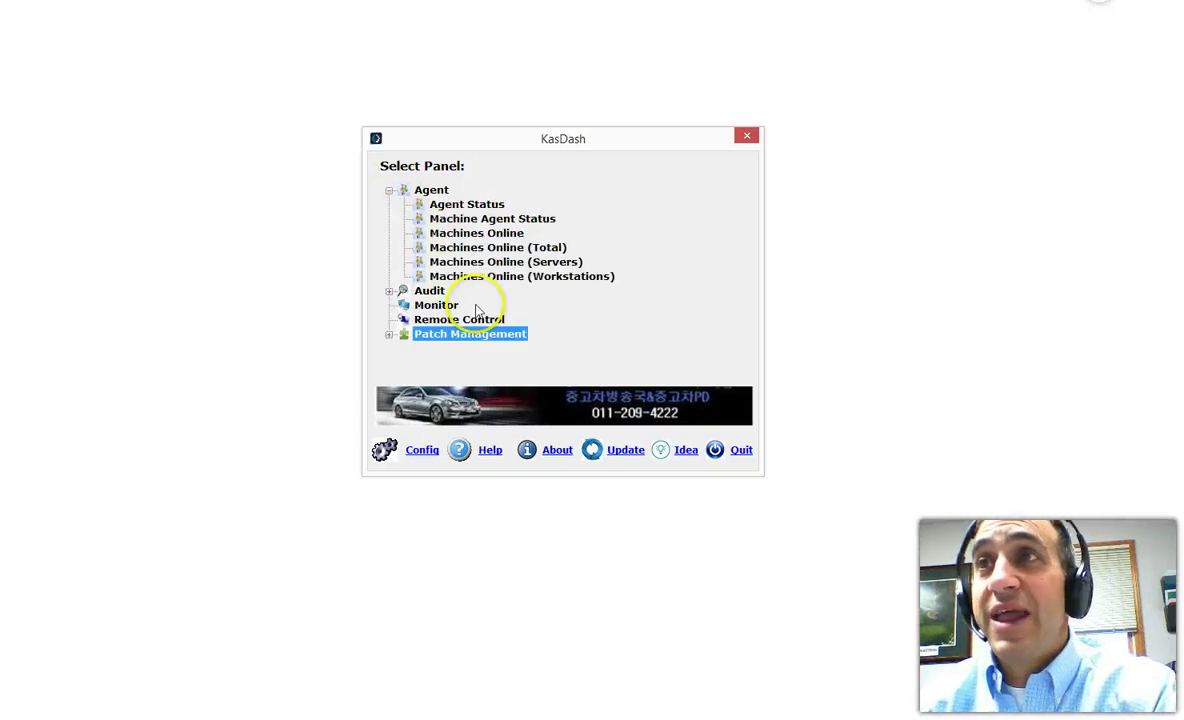
double_click(495, 204)
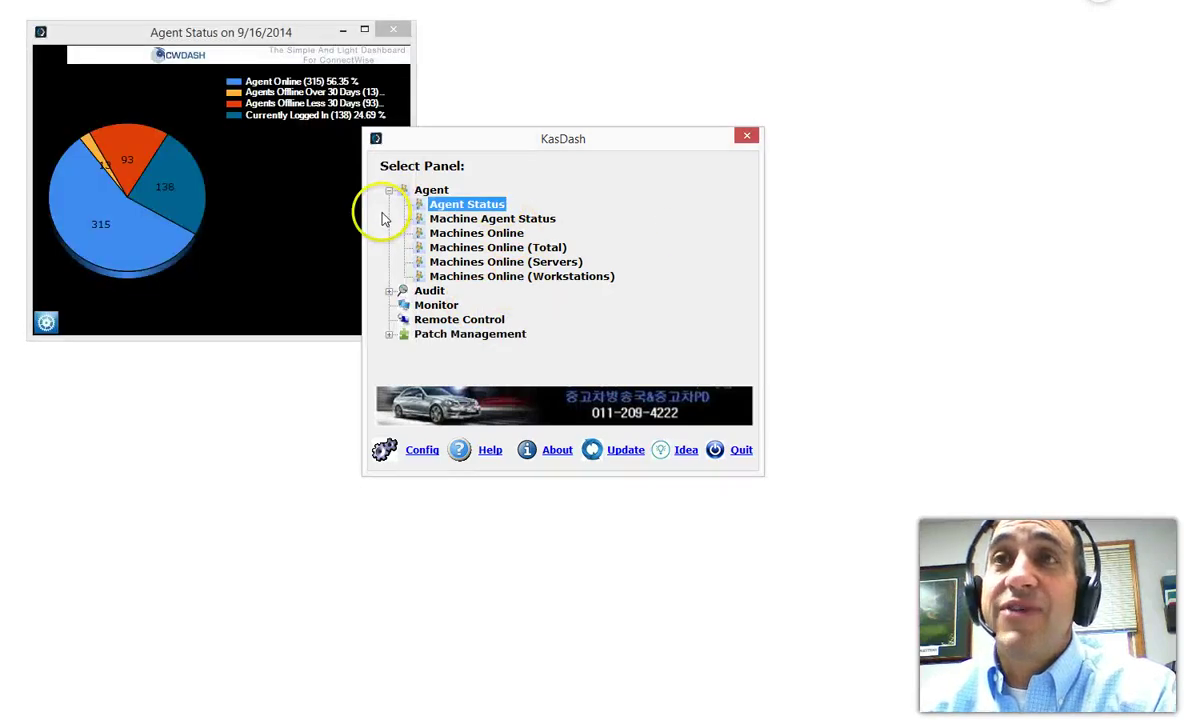
click(240, 36)
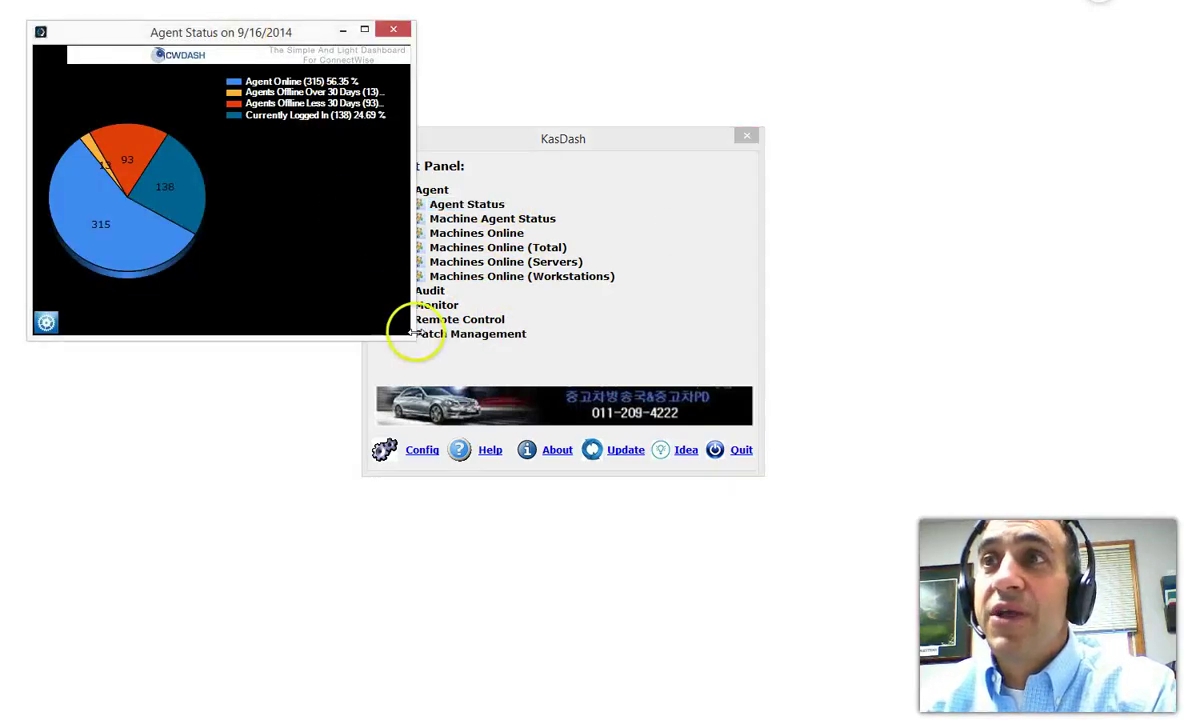
drag(415, 340, 808, 331)
Open the Agent Status chart's configuration to view its chart type, palette, 3D style and back color options, and close it unchanged
click(21, 316)
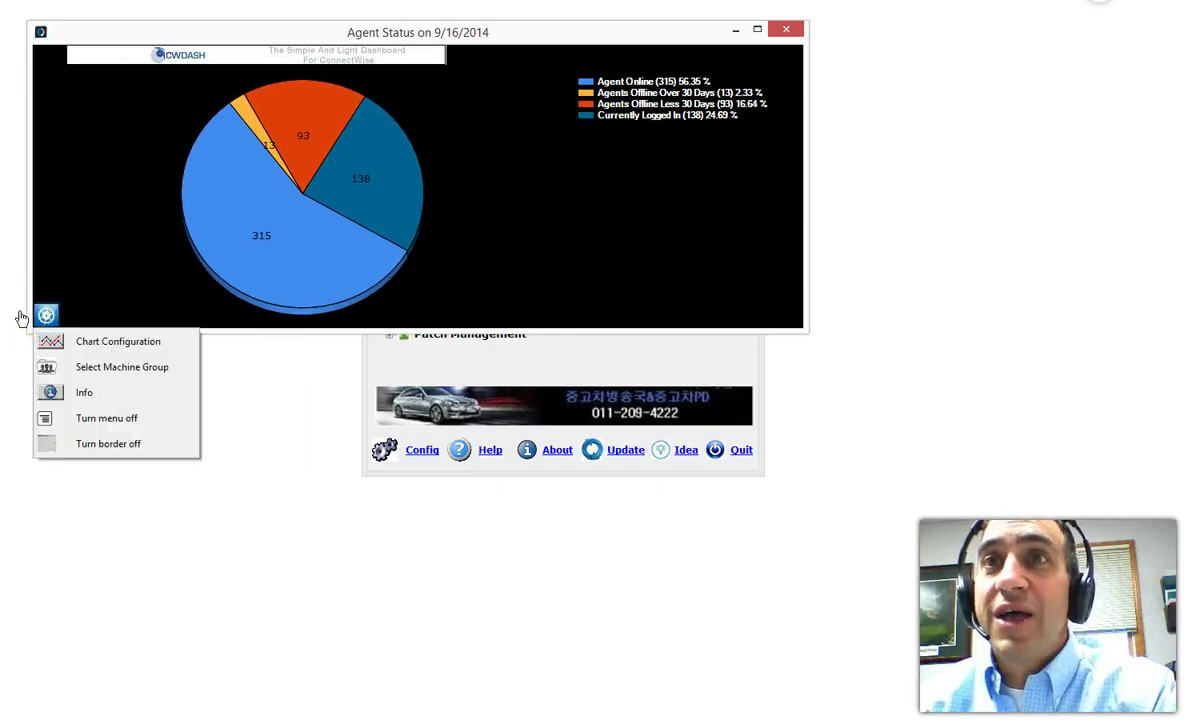
key(Down)
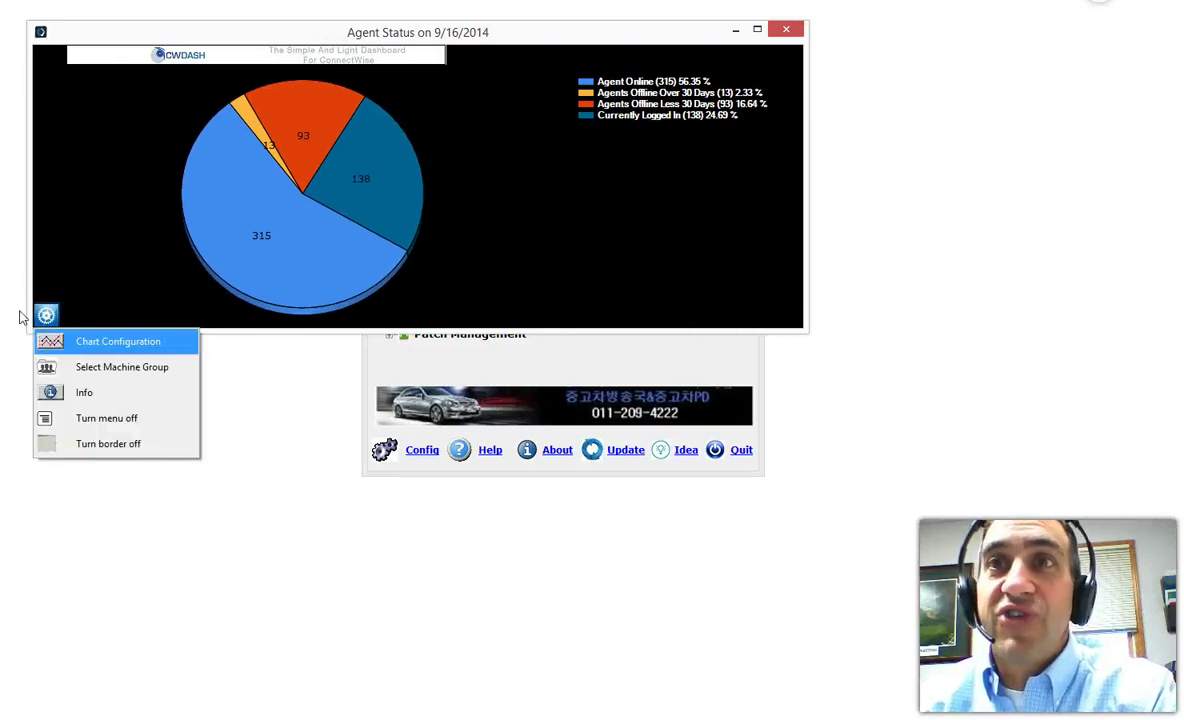
click(79, 340)
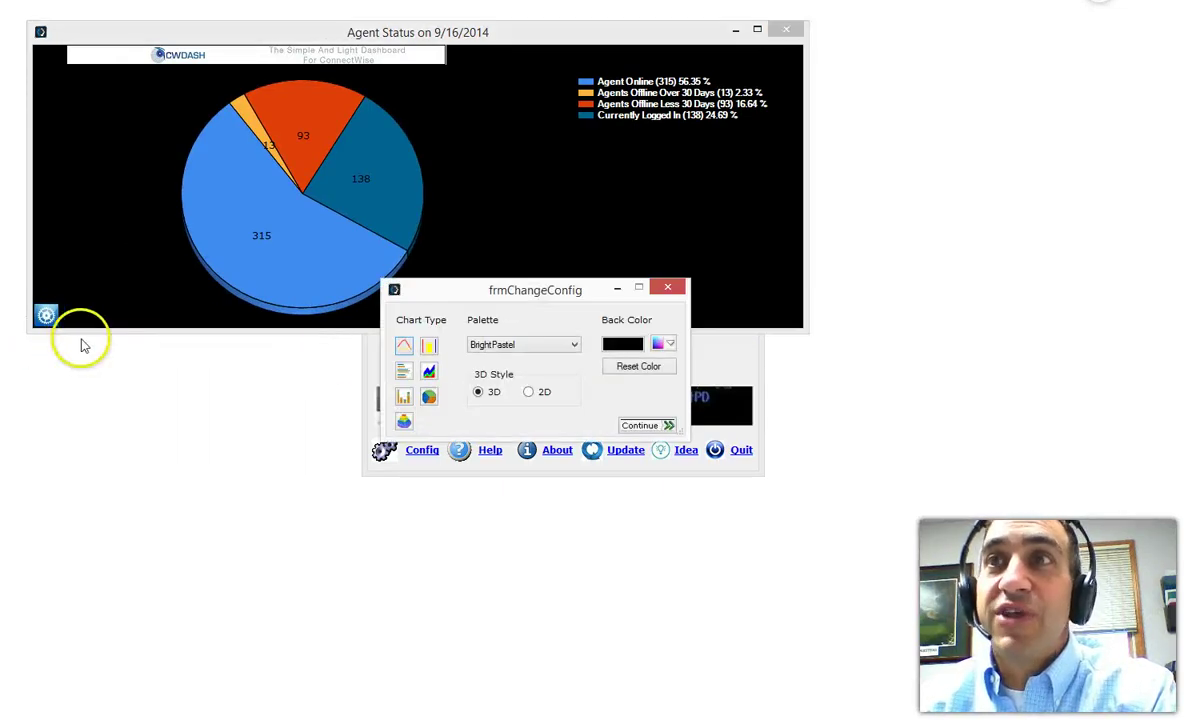
click(360, 348)
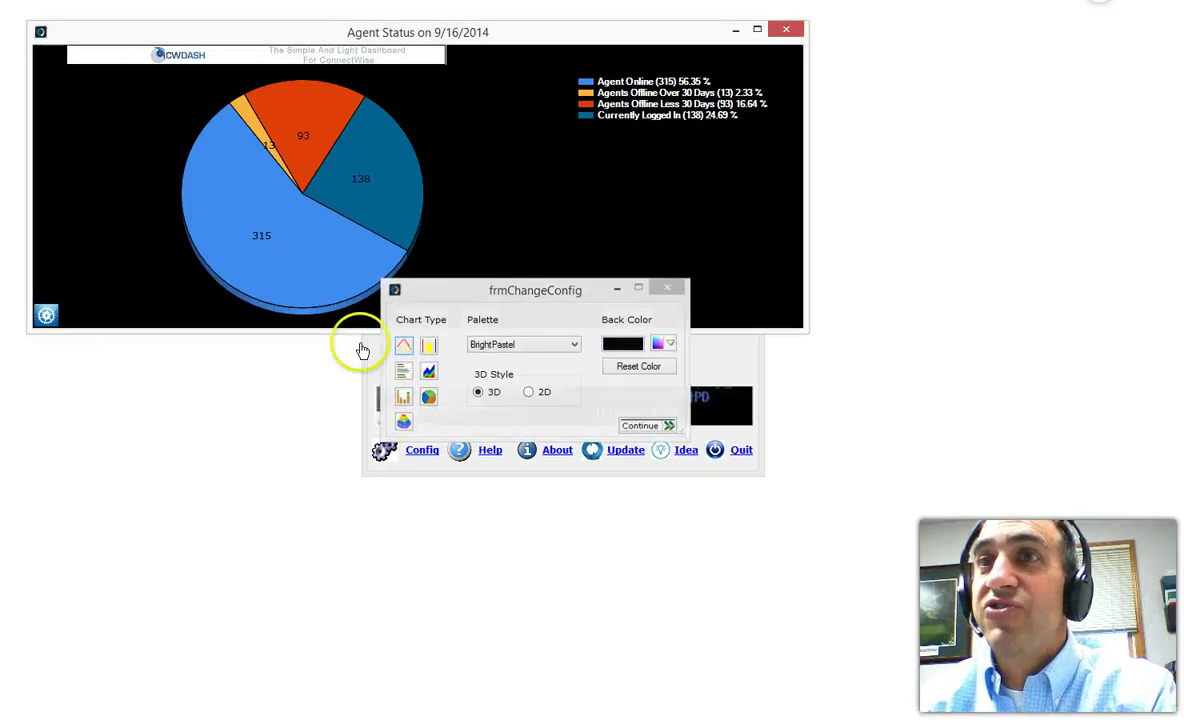
Limit the Agent Status chart to the cabrera.root machine group by excluding all other groups
click(15, 322)
key(Down)
key(Down)
click(144, 370)
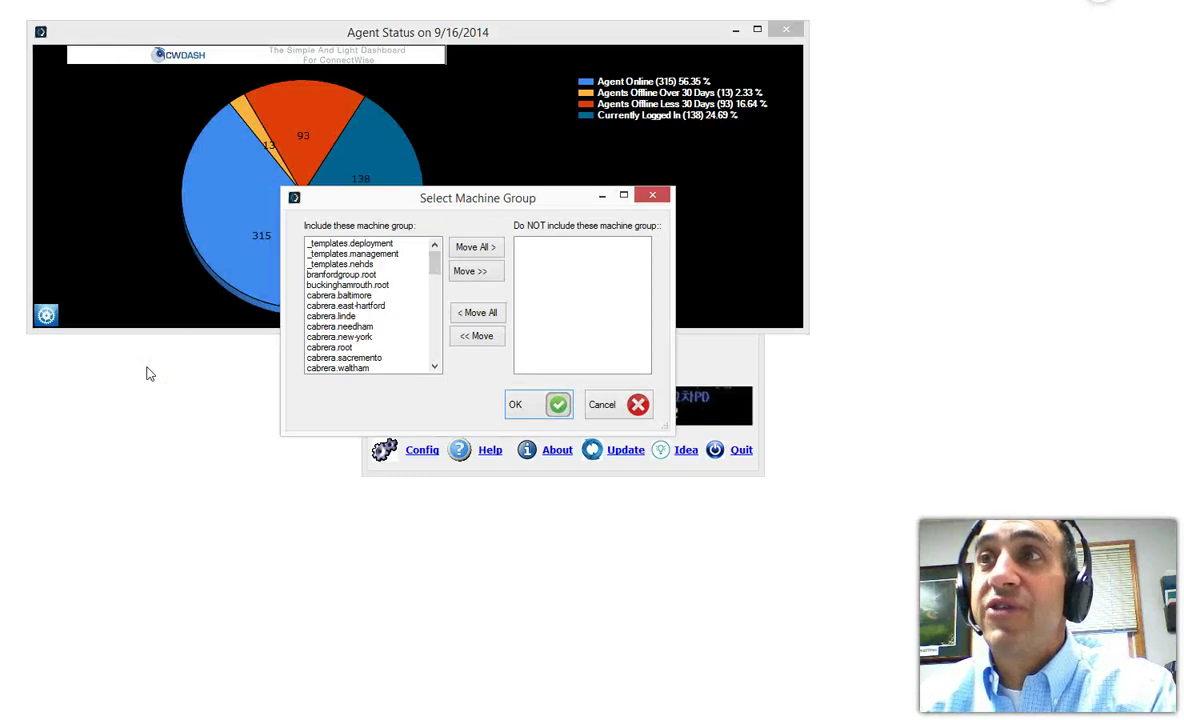
scroll(147, 373, down, 15)
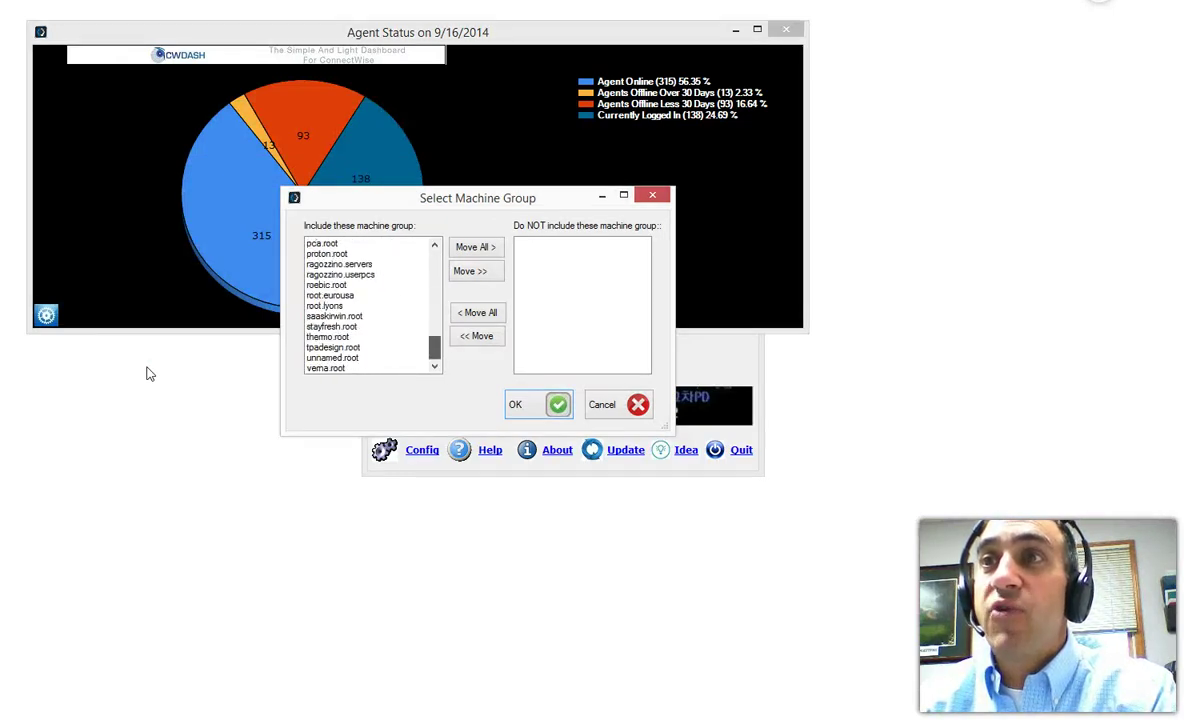
scroll(147, 373, up, 15)
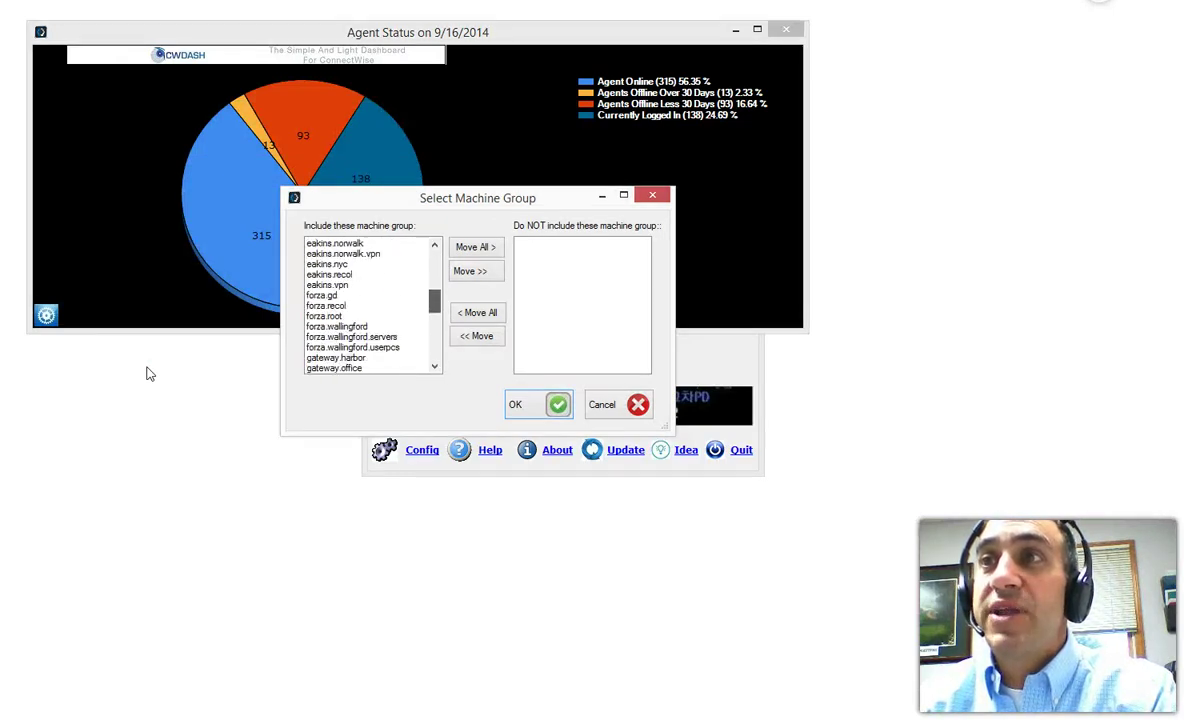
click(488, 254)
click(545, 347)
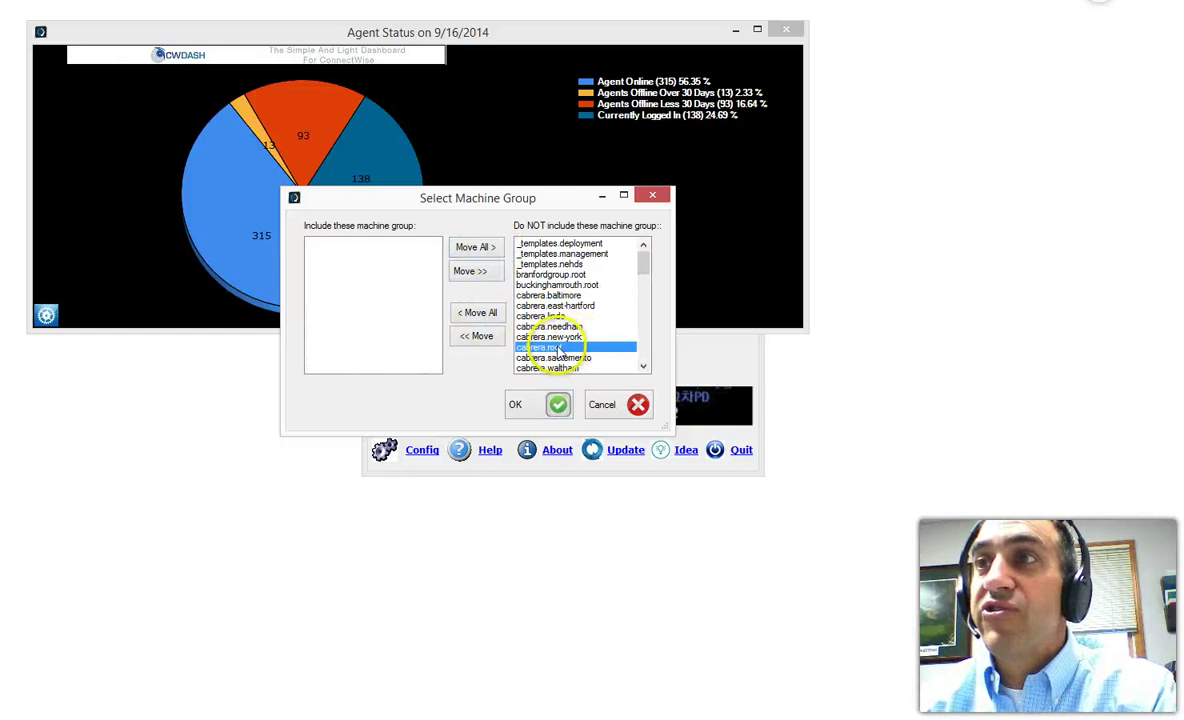
click(469, 272)
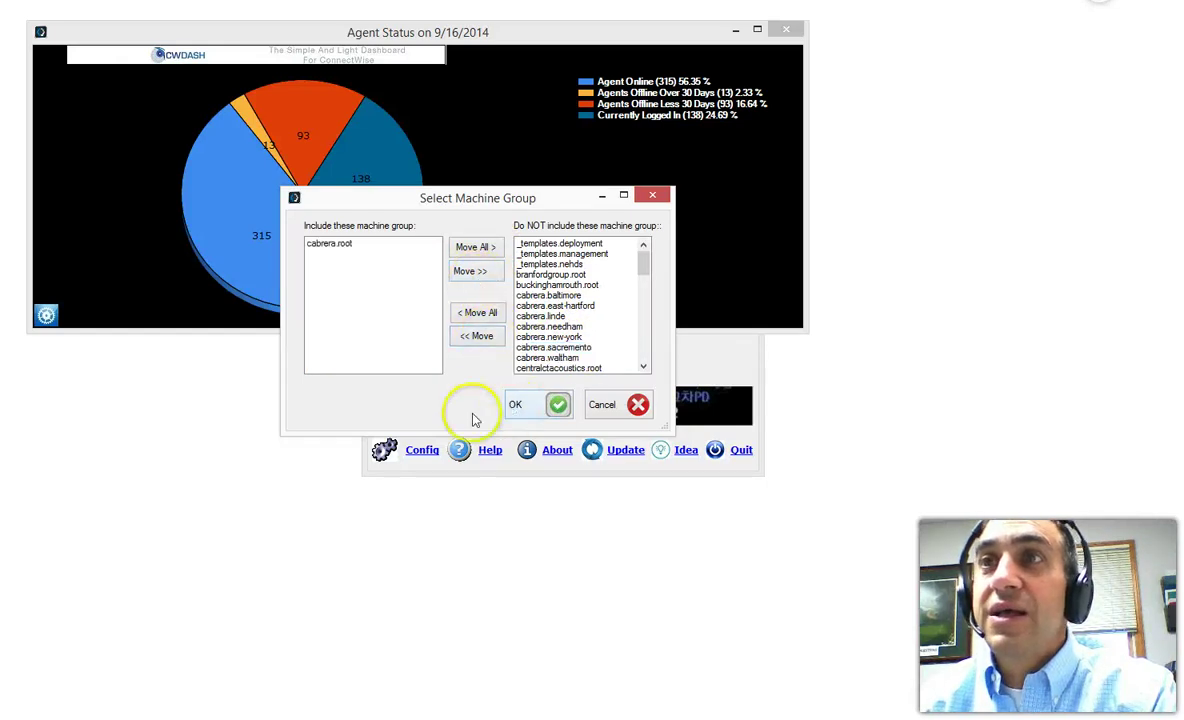
click(552, 404)
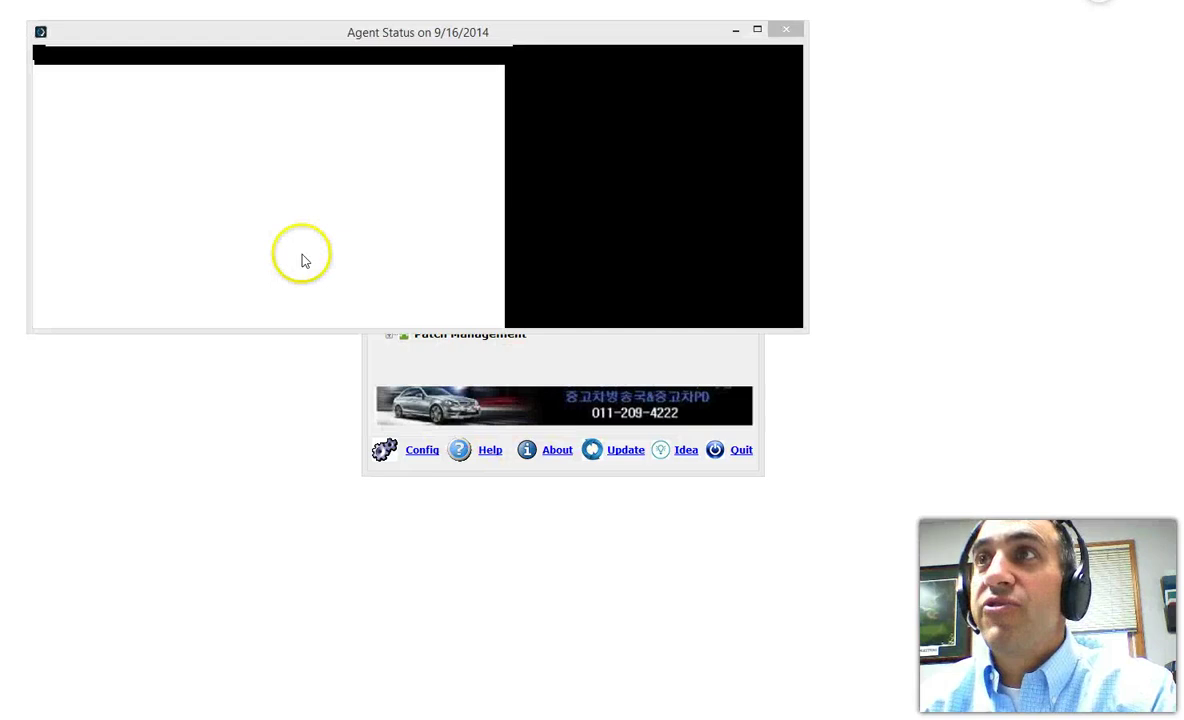
Check the Info option of the Agent Status chart
click(30, 317)
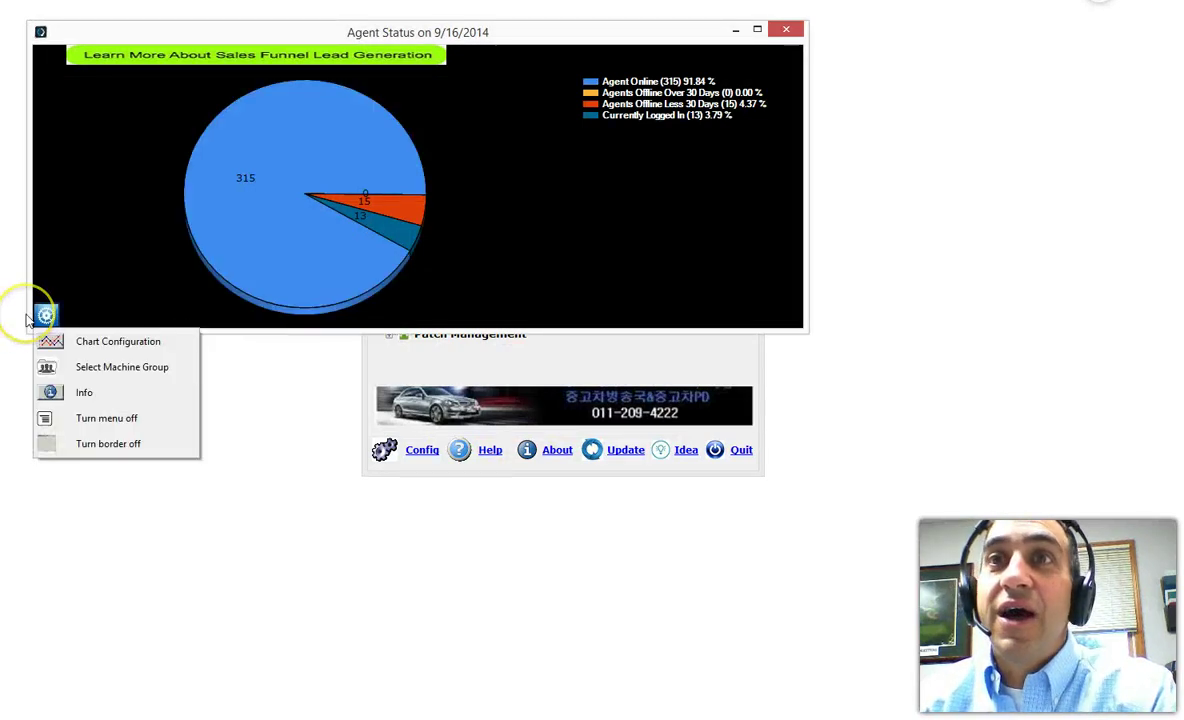
click(84, 392)
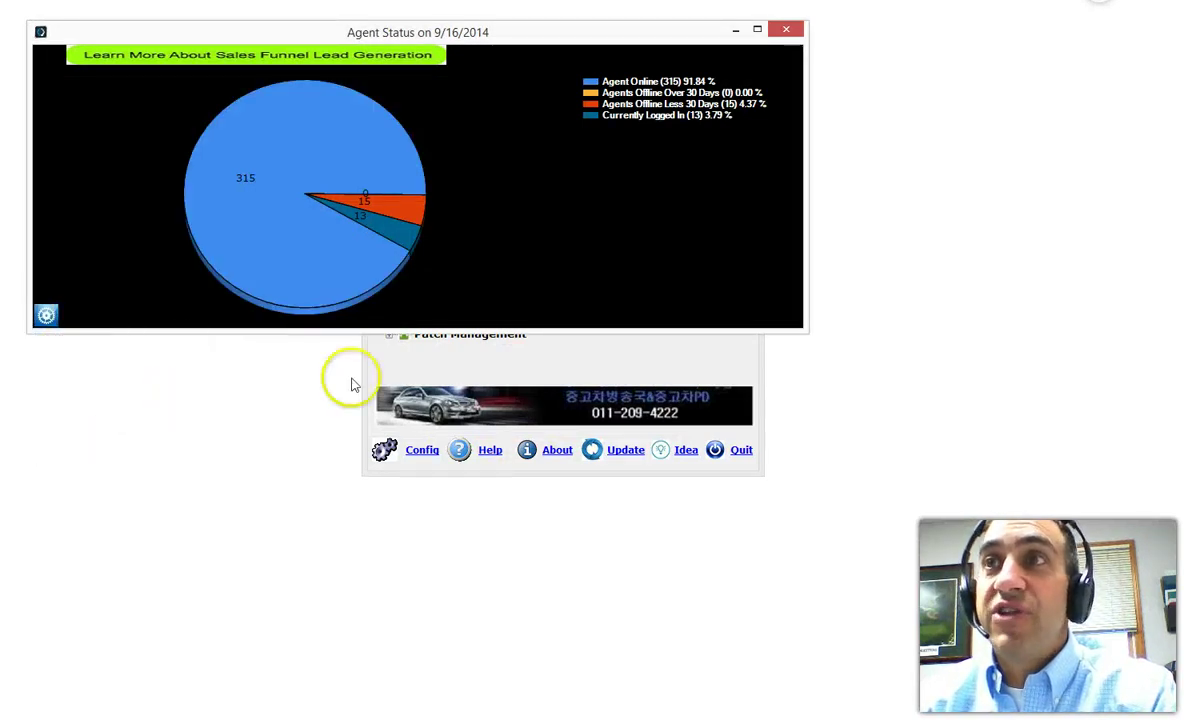
Turn the Agent Status window's border off, move the borderless window, and restore the border, suppressing the border note
click(28, 324)
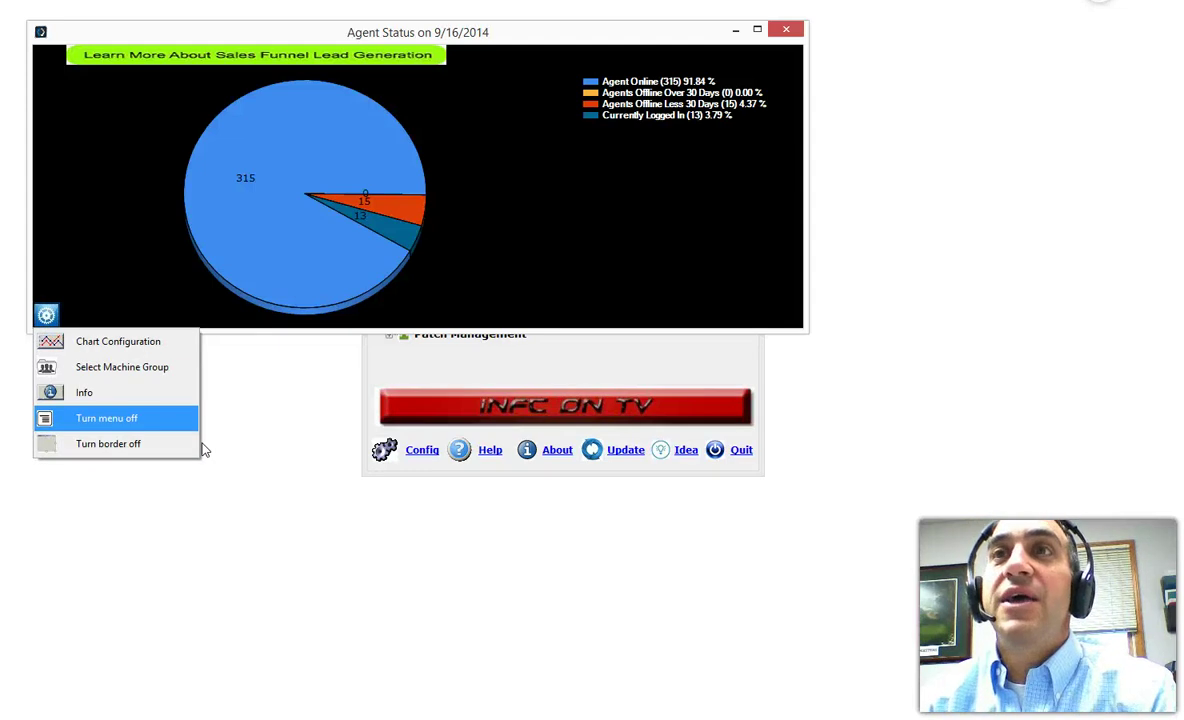
click(150, 443)
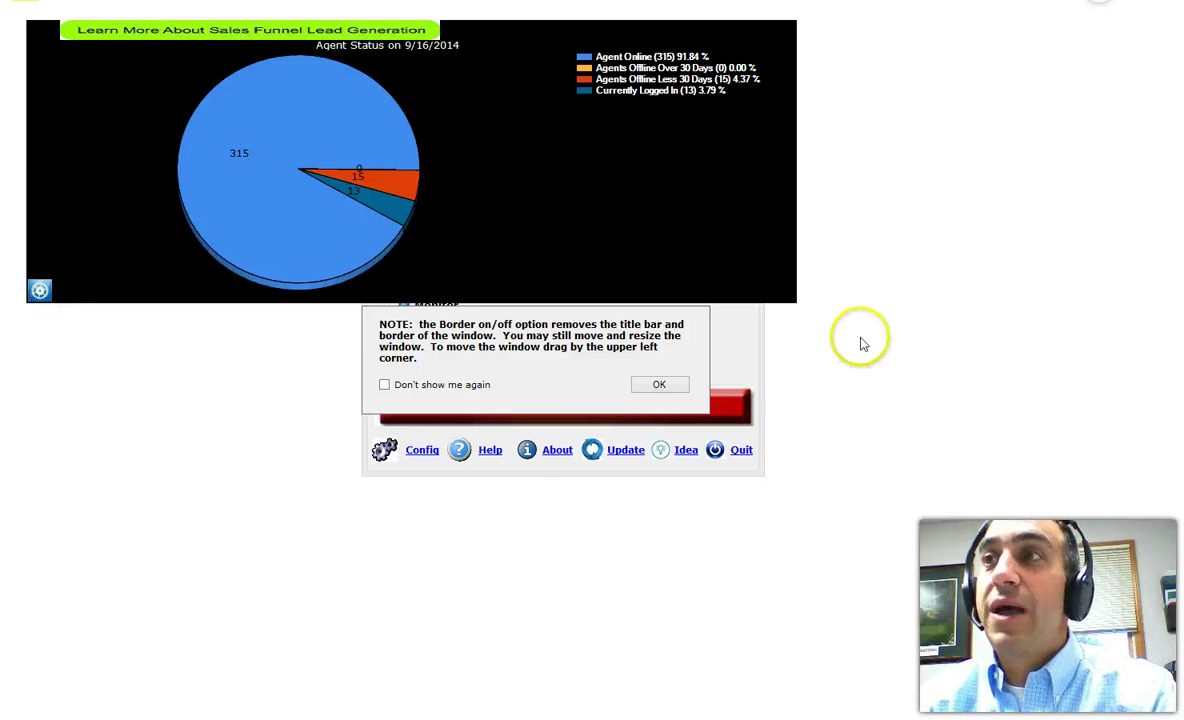
key(Return)
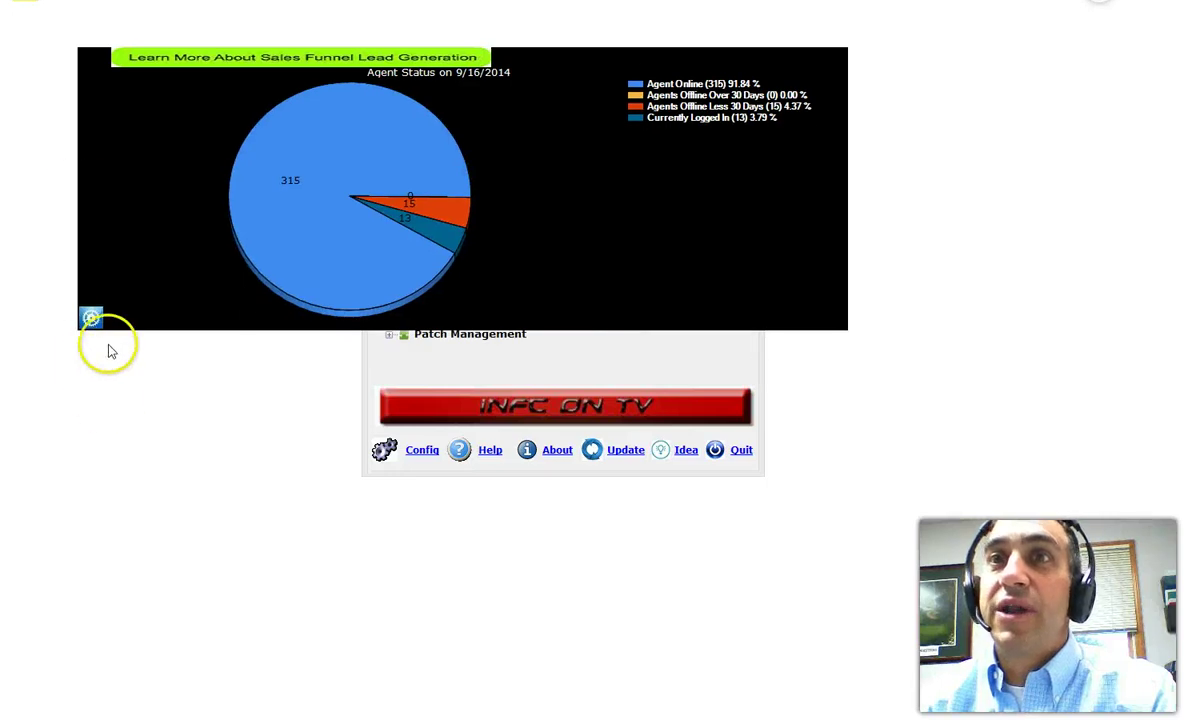
click(95, 322)
click(110, 444)
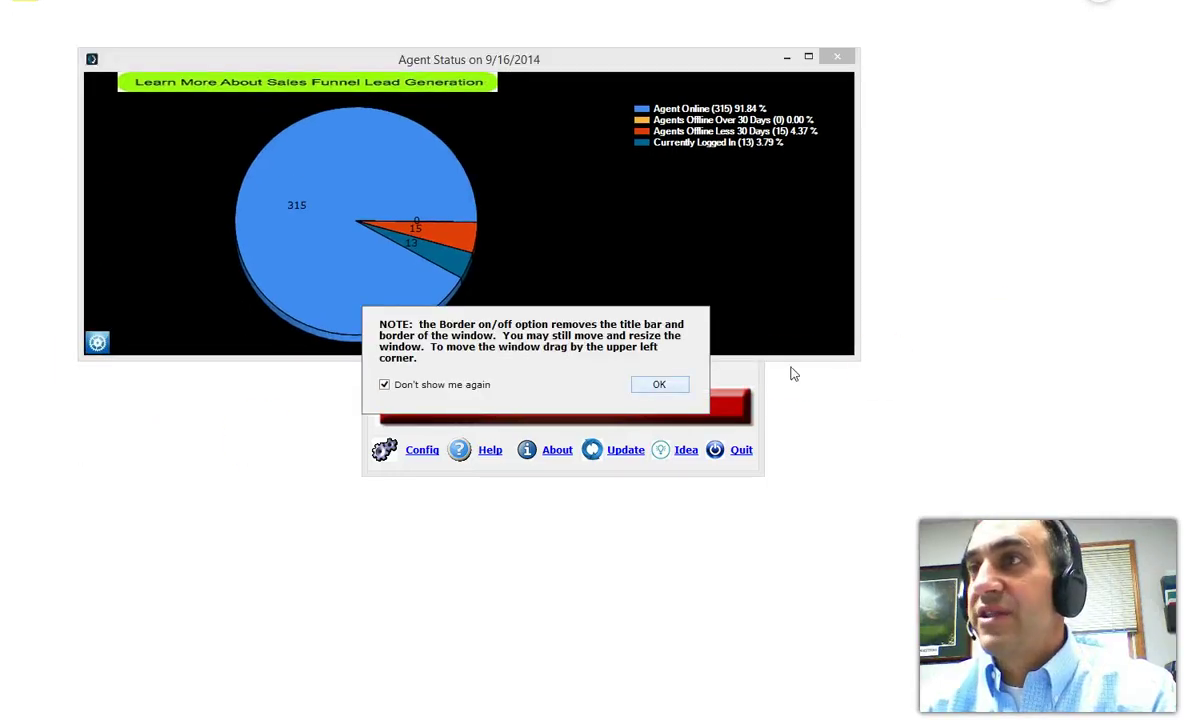
key(Return)
Shrink the Agent Status window and place it to the right of the KasDash window
drag(861, 362, 861, 357)
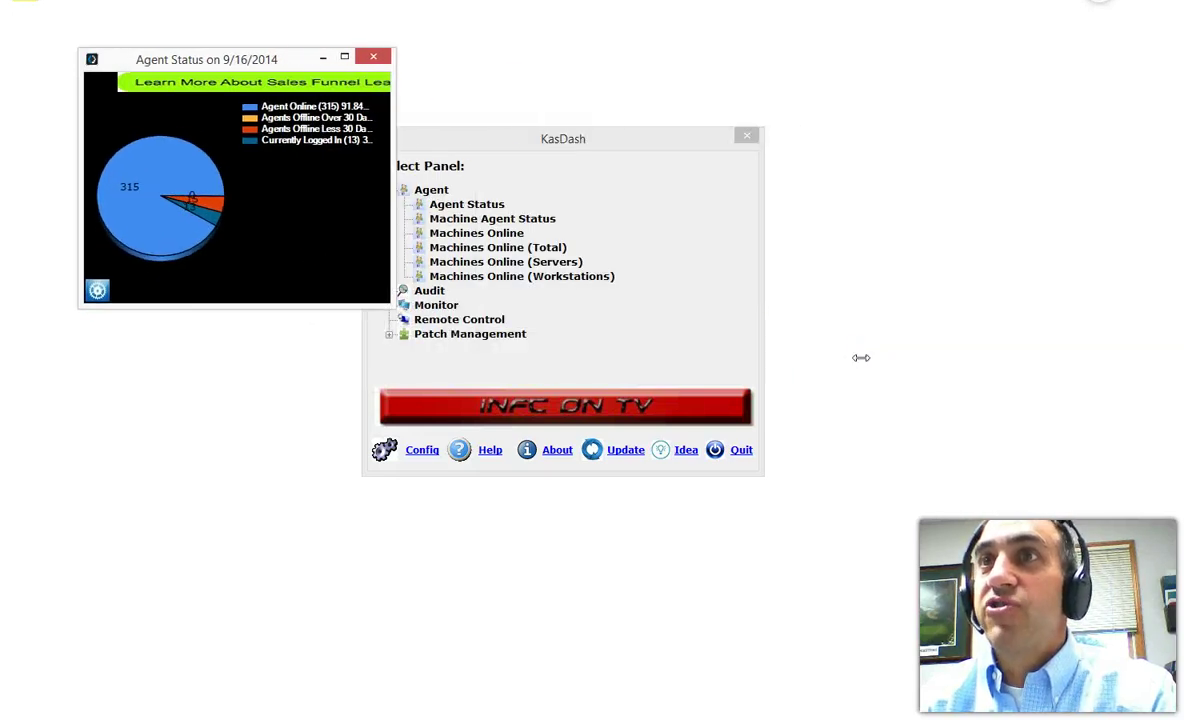
click(812, 121)
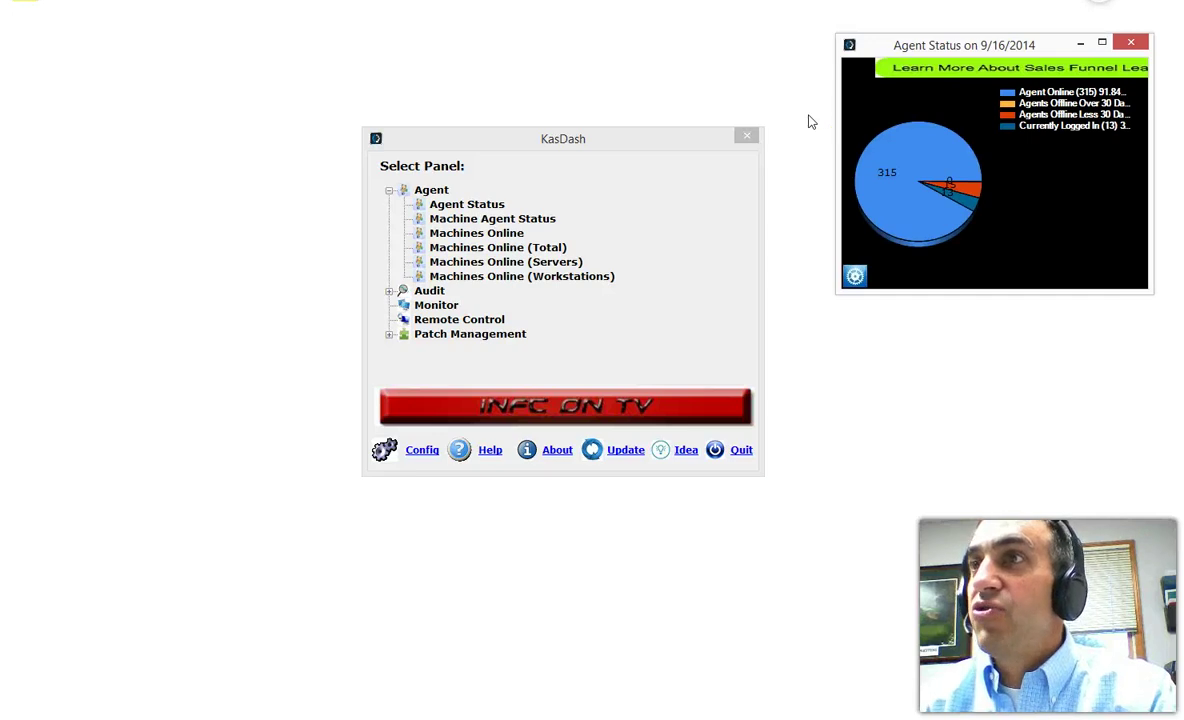
Set up the Total Machines chart and the Operating Systems audit chart beside the panel list, and look at their chart options
click(285, 248)
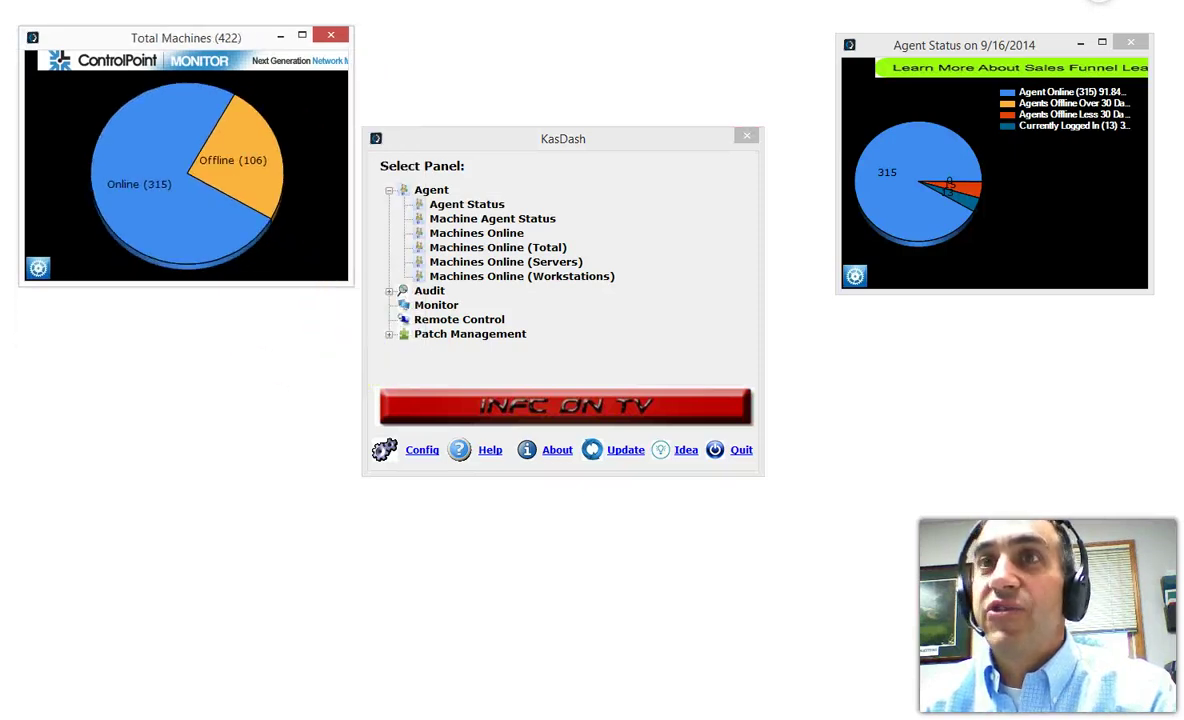
click(32, 270)
click(347, 310)
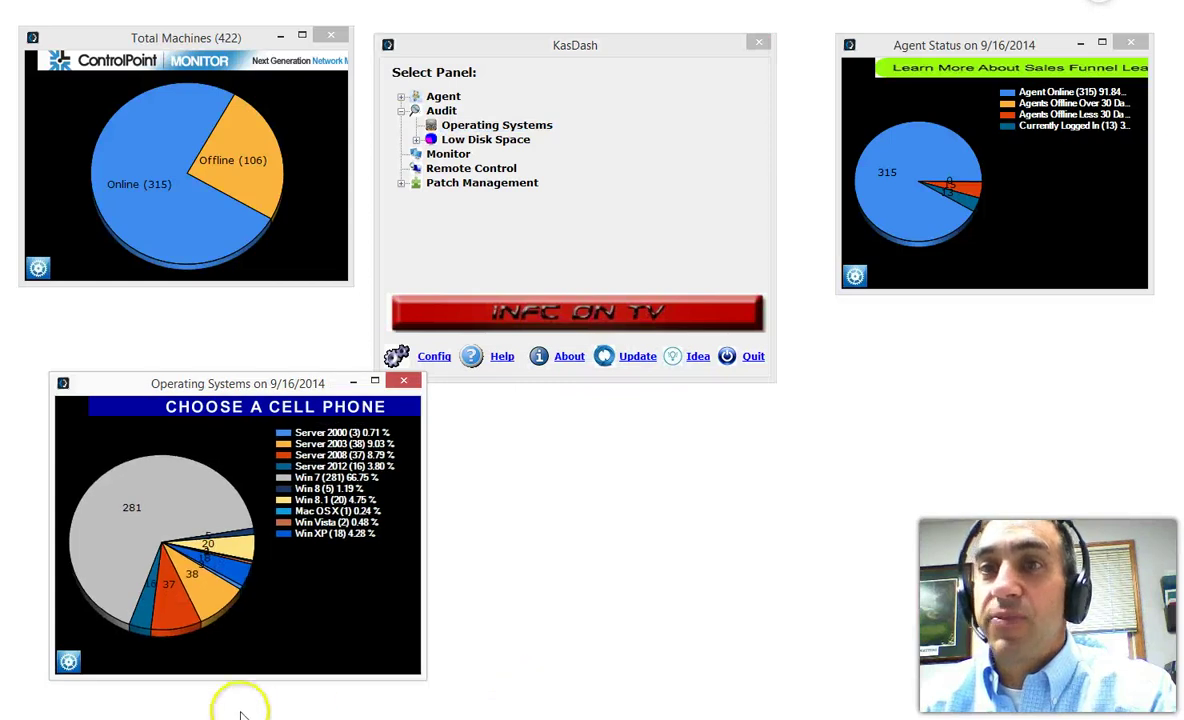
click(68, 661)
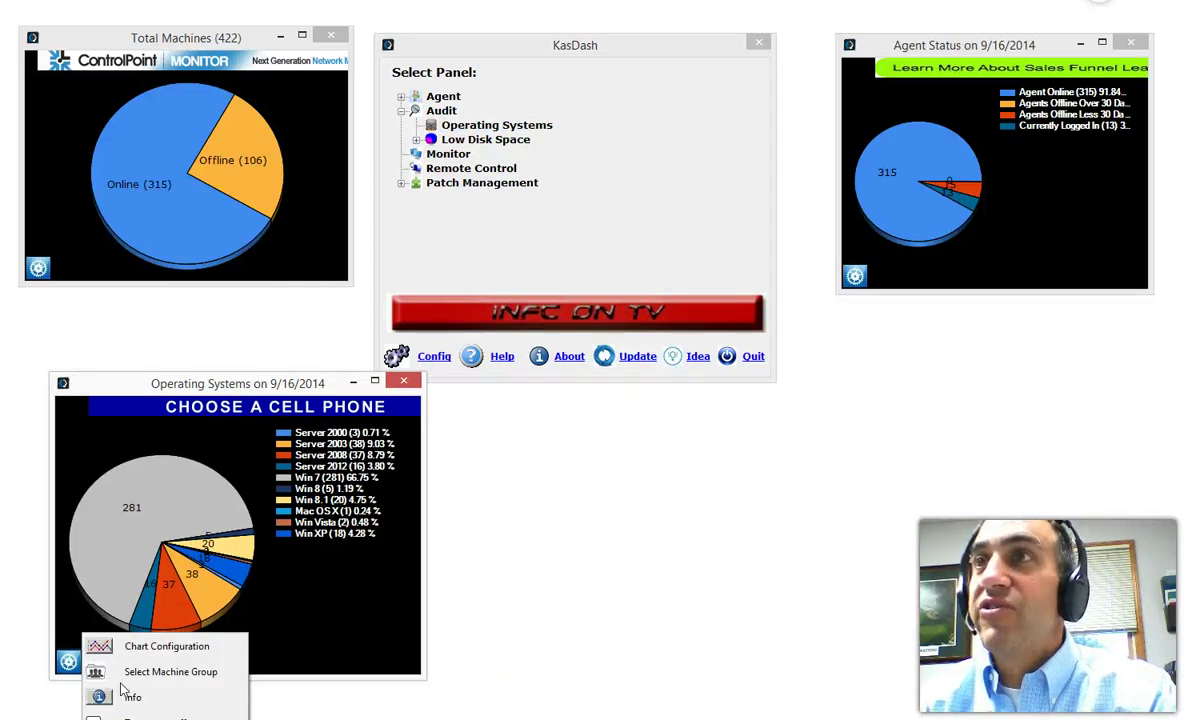
click(122, 690)
Expand the Low Disk Space audit group, reposition the Operating Systems window, and open the Low Disk Space (Servers) chart
click(416, 139)
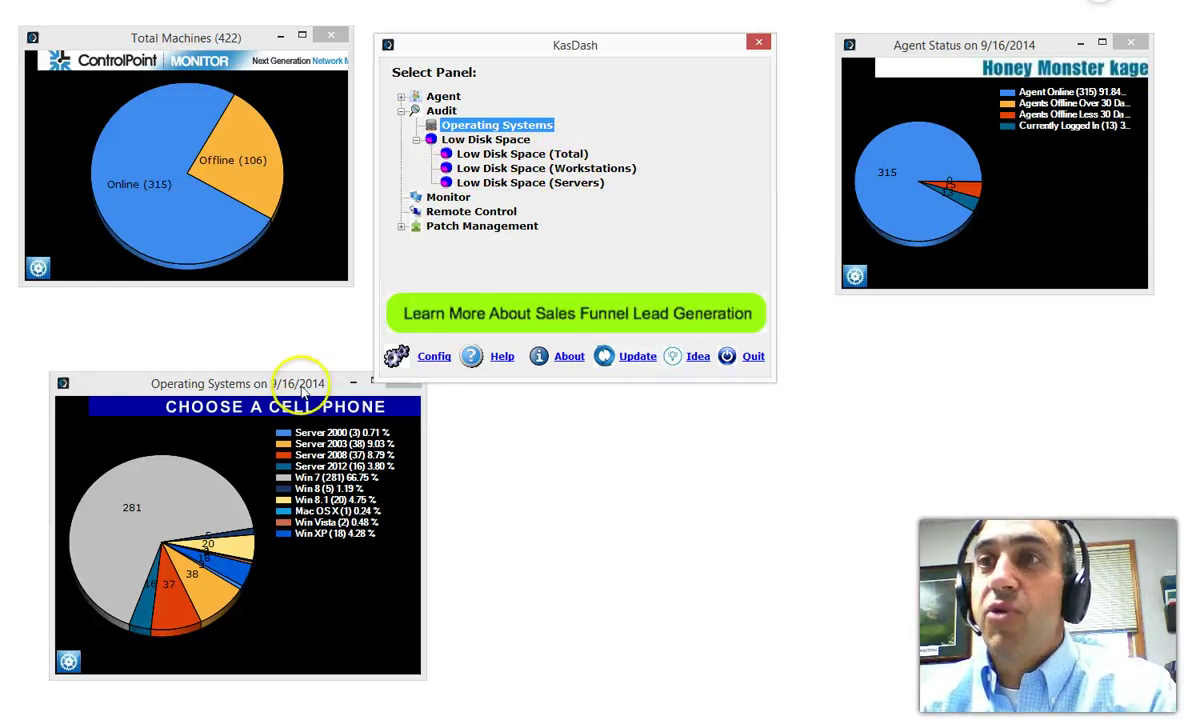
drag(301, 387, 287, 375)
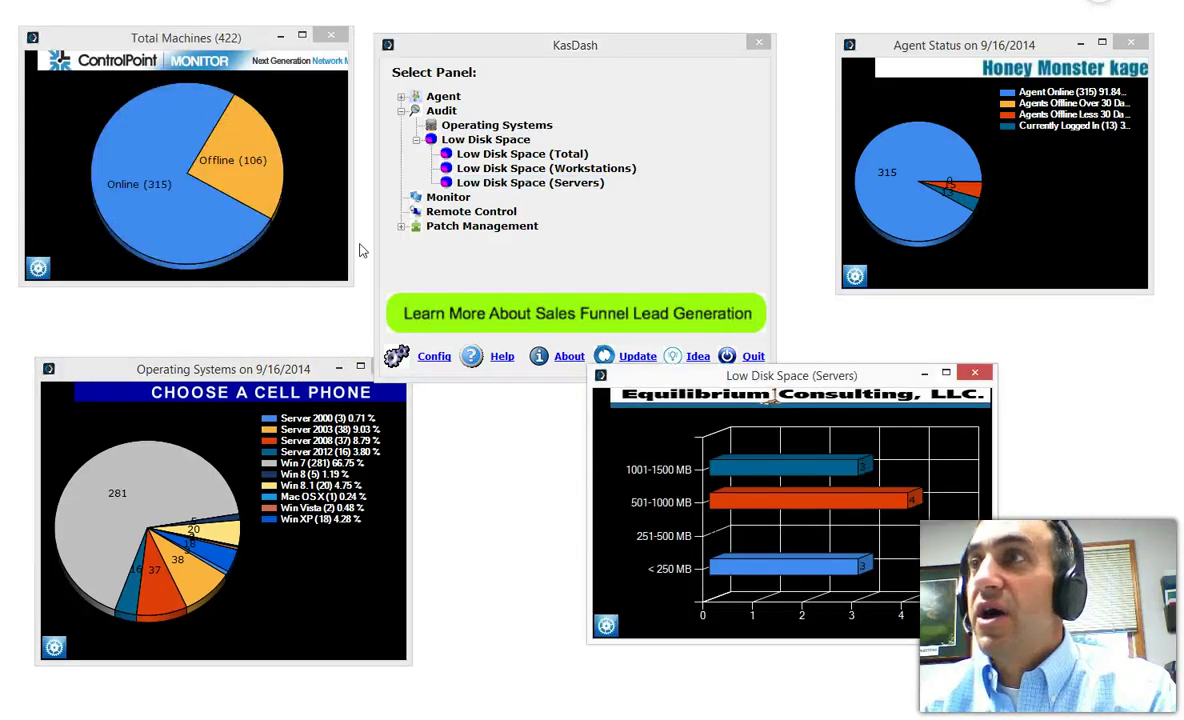
View the free disk space range settings of the Low Disk Space (Servers) chart and continue with the existing ranges
click(770, 670)
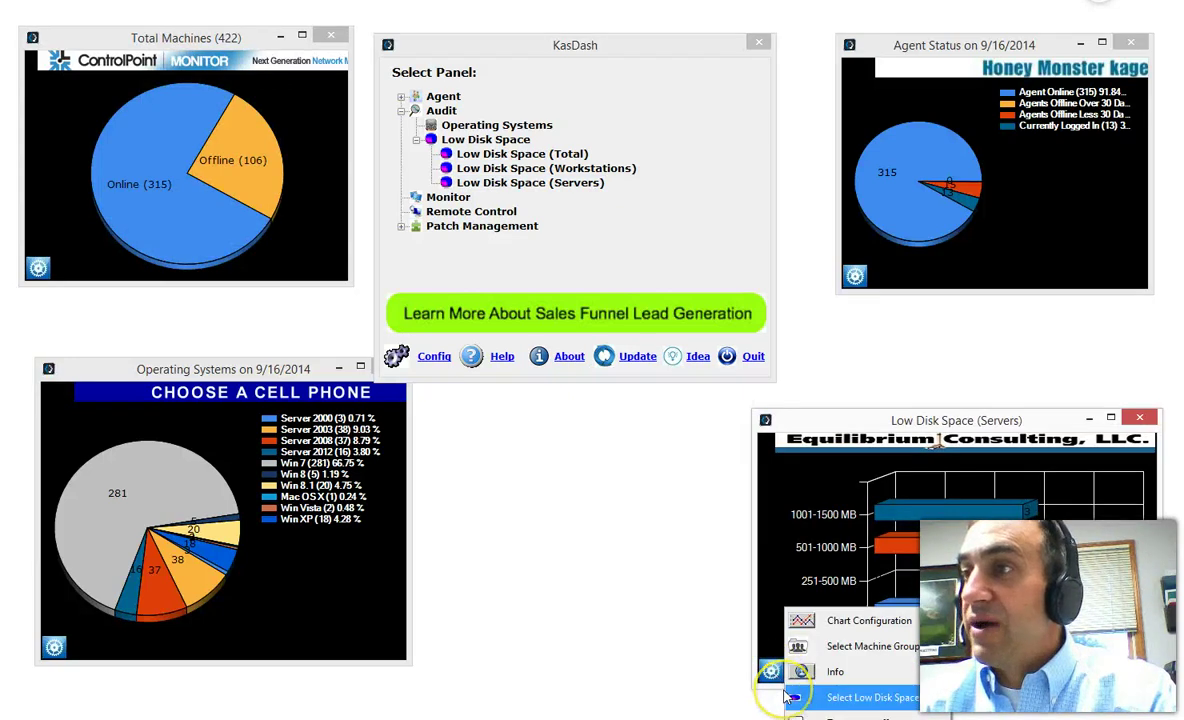
click(787, 697)
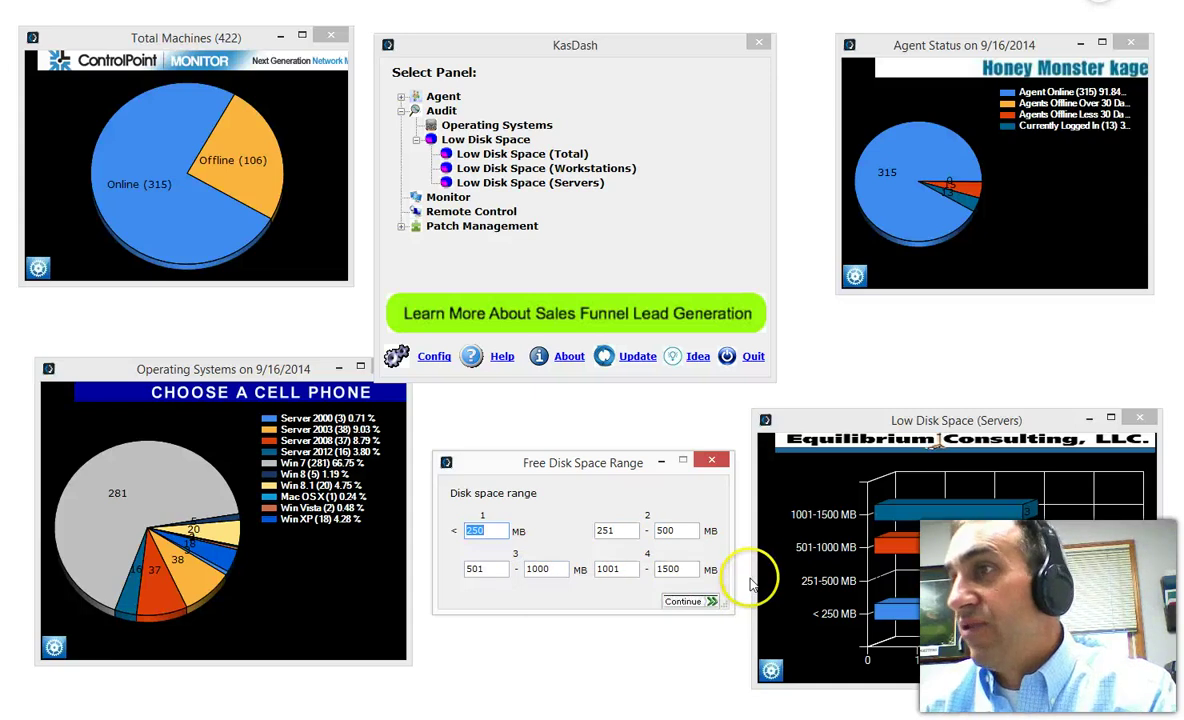
click(706, 602)
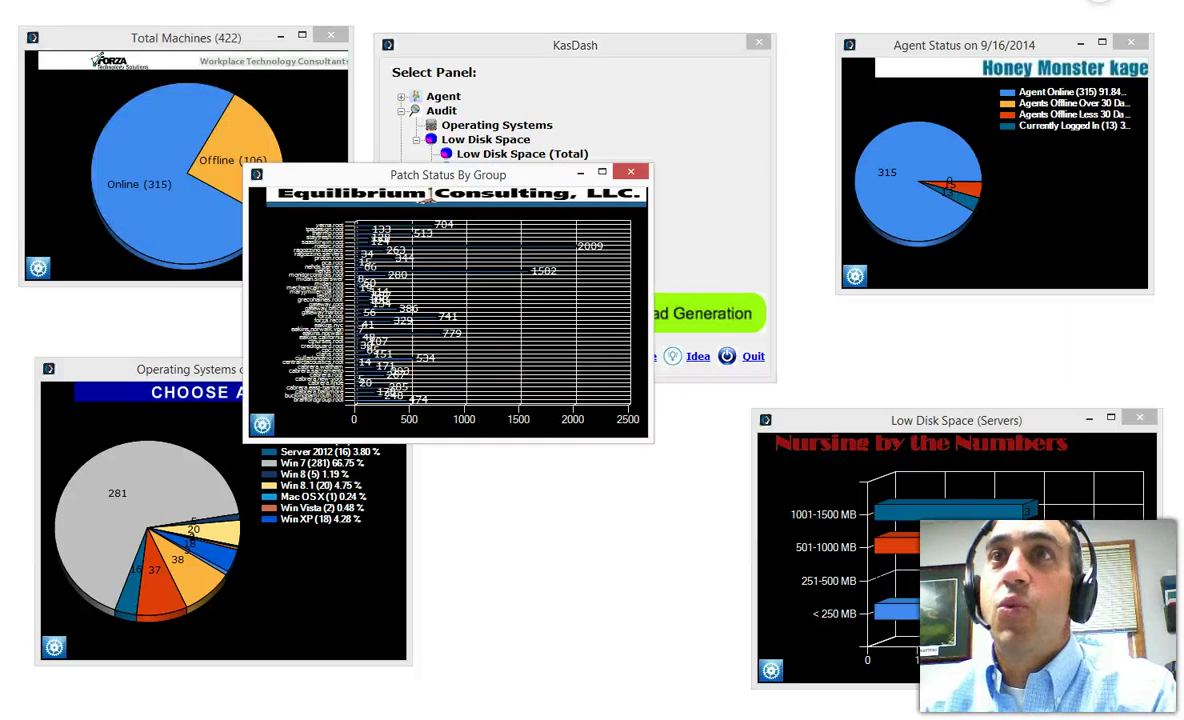
Make the Patch Status By Group window narrower and taller to read its bars, close it, and shift the KasDash window up slightly
drag(792, 678, 651, 677)
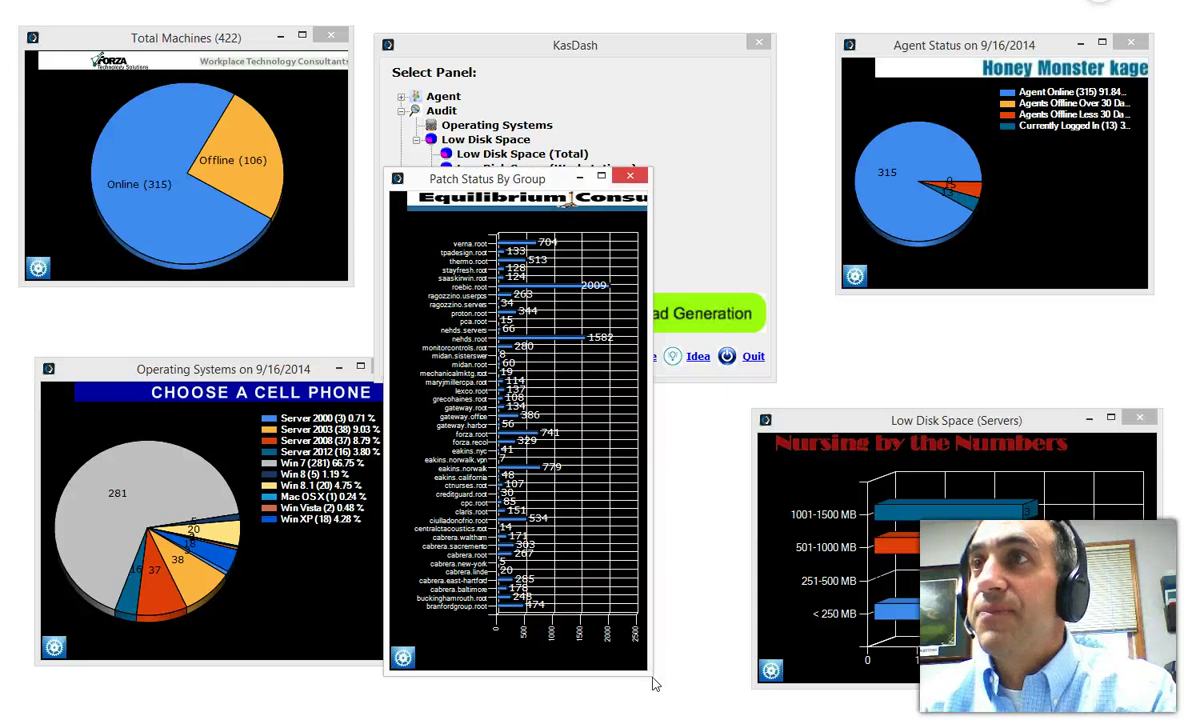
key(alt+F4)
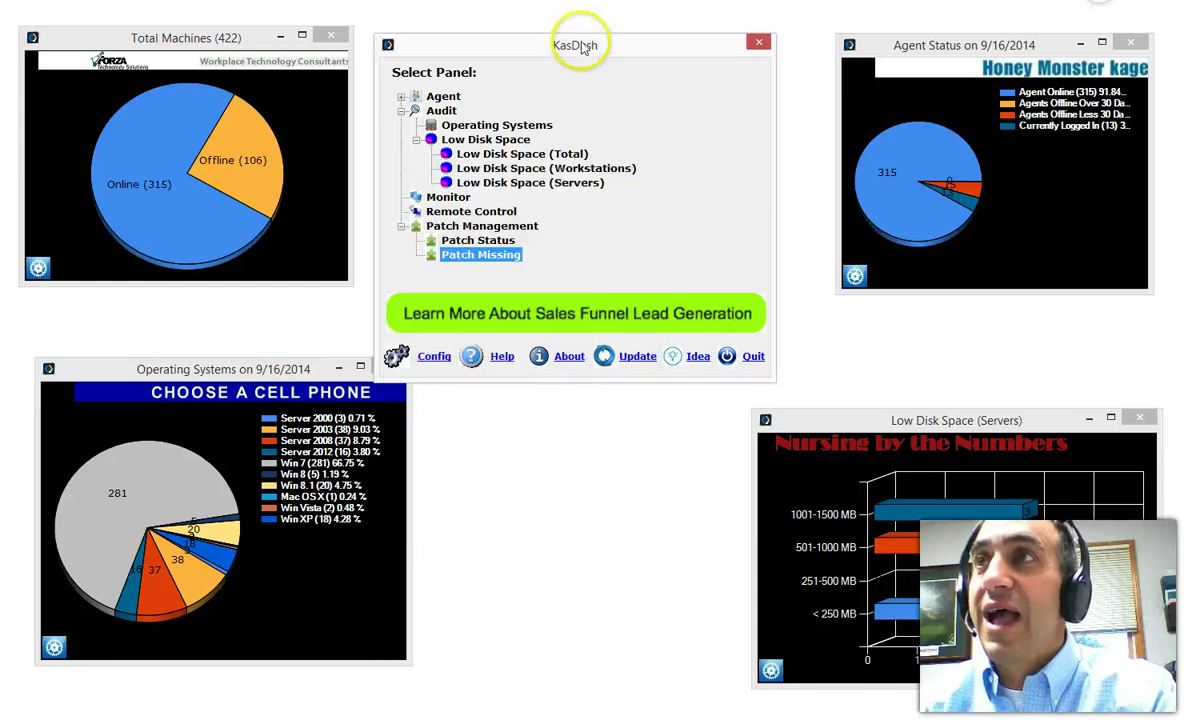
drag(585, 47, 589, 37)
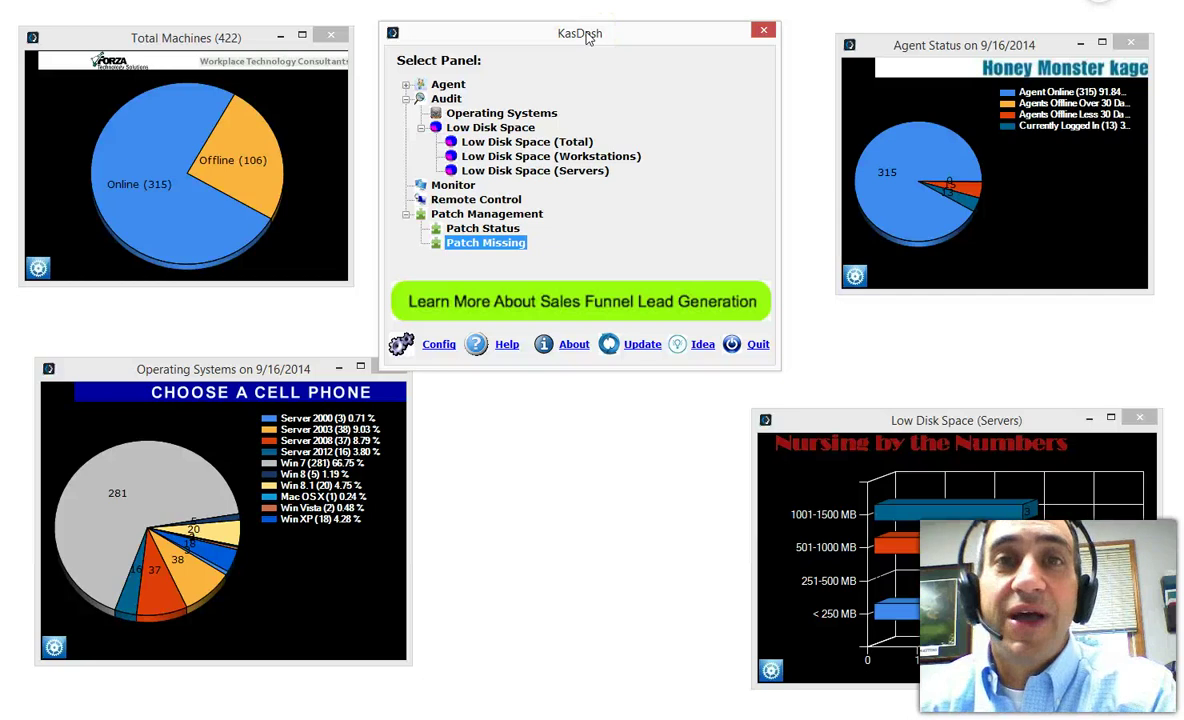